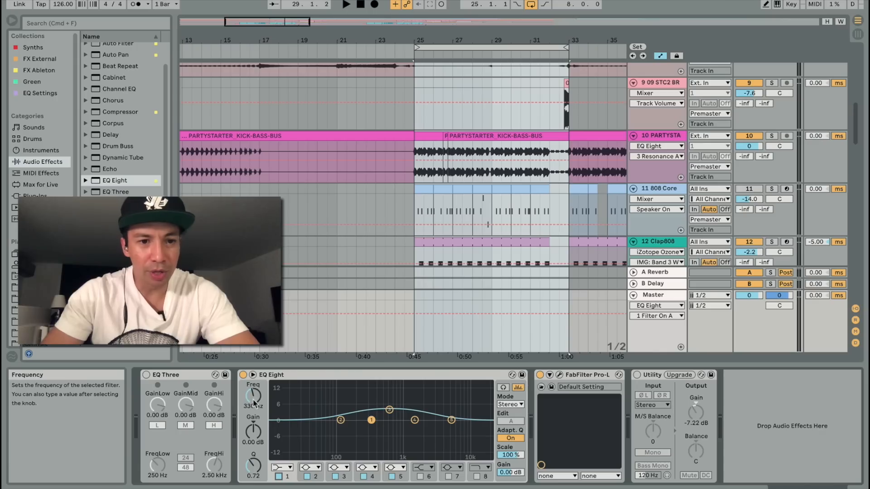
Step: Switch band 1 of the Master's EQ Eight to the 12 dB low cut and set its frequency to 60 Hz
drag(371, 421, 334, 399)
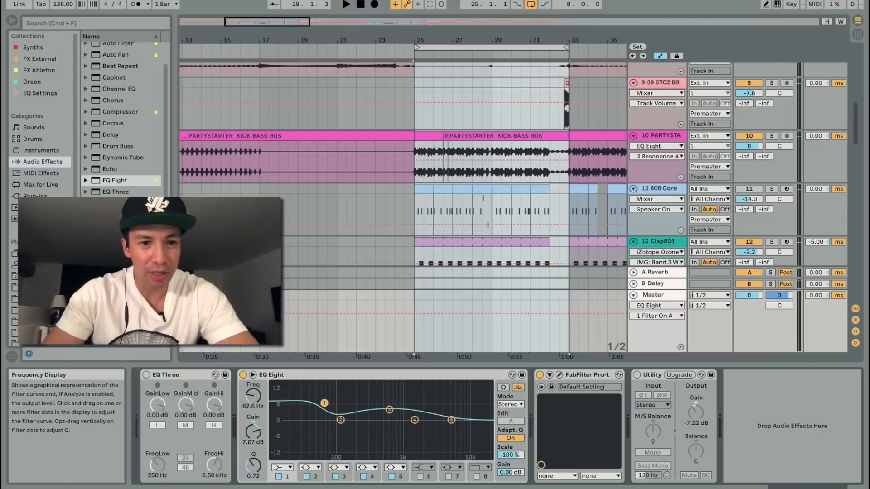
click(279, 466)
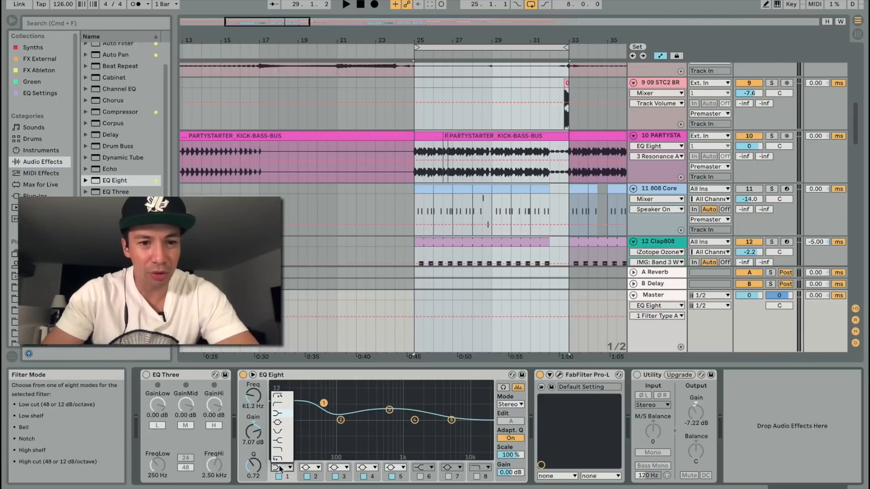
click(281, 405)
drag(251, 406, 251, 410)
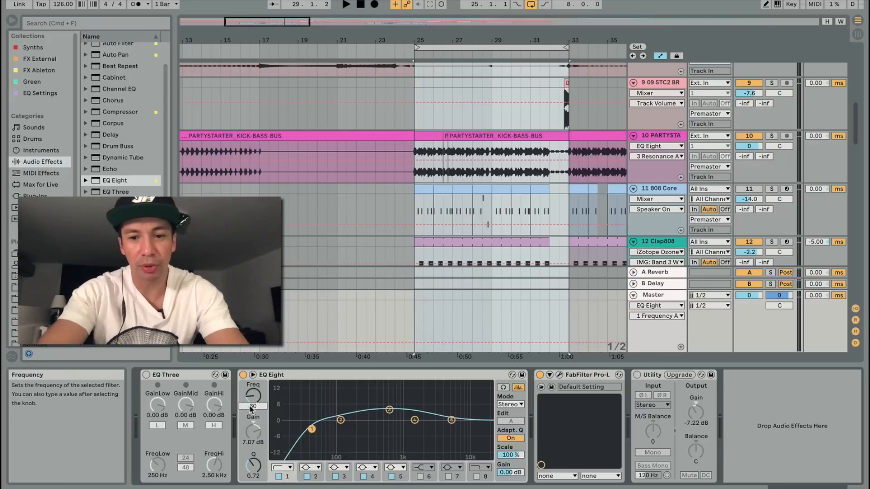
text(60)
key(Return)
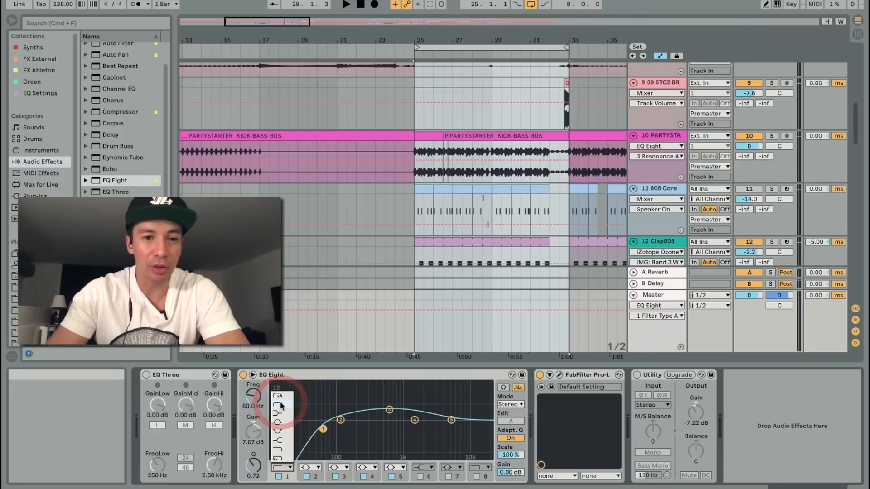
Step: Reapply the 12 dB low cut to band 1 and sweep its cutoff up to about 1.50 kHz and back to about 36.7 Hz
click(281, 406)
drag(325, 431, 415, 433)
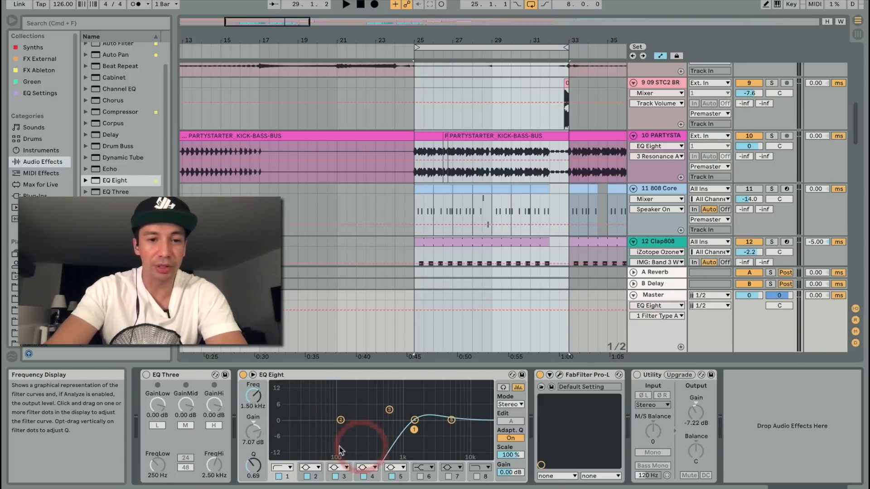
drag(418, 428, 309, 424)
Step: Change EQ Eight's band 1 to the 48 dB high cut and sweep its cutoff frequency upward
click(282, 468)
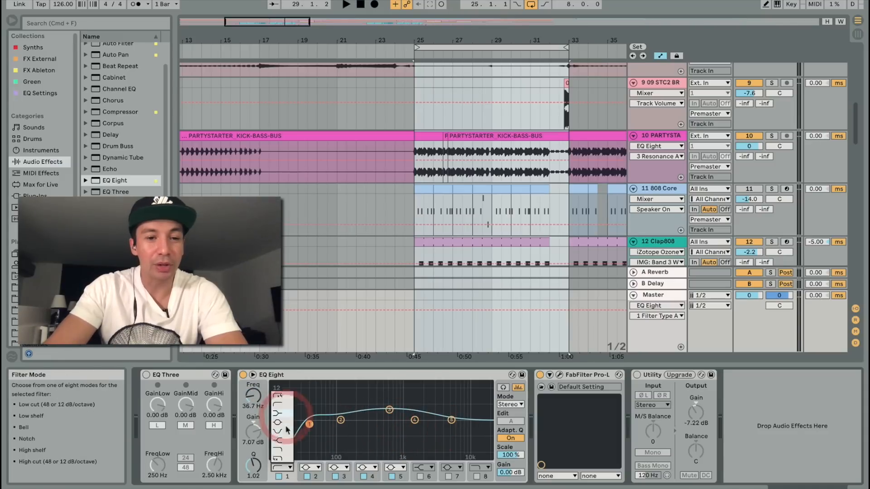
click(283, 458)
drag(309, 424, 328, 429)
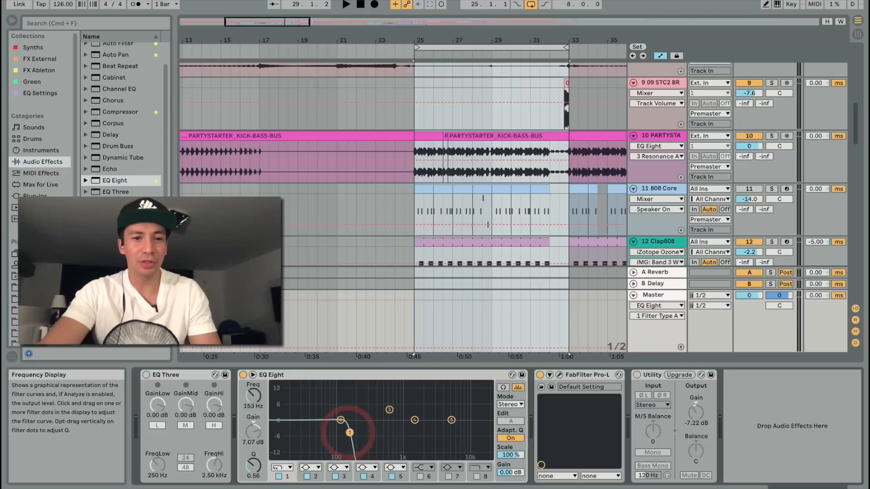
drag(350, 433, 399, 433)
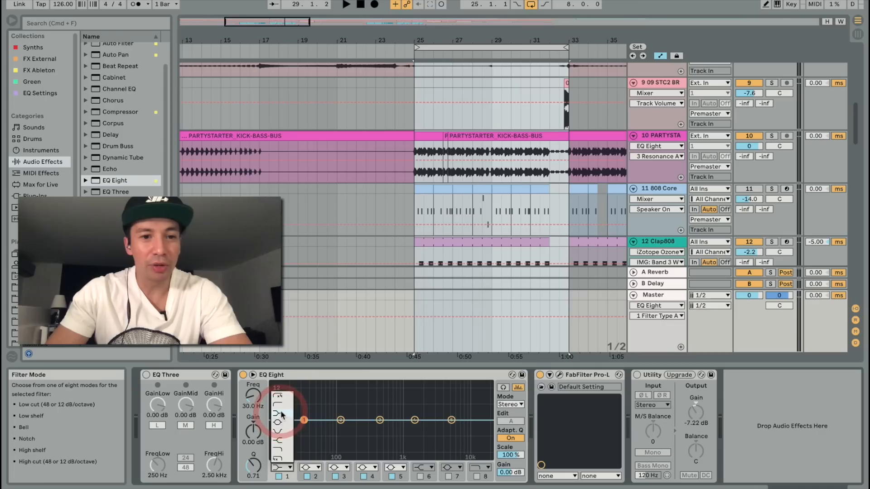
Step: Raise band 1's low shelf gain to about 9.55 dB and set its frequency to 500 Hz
drag(278, 410, 334, 402)
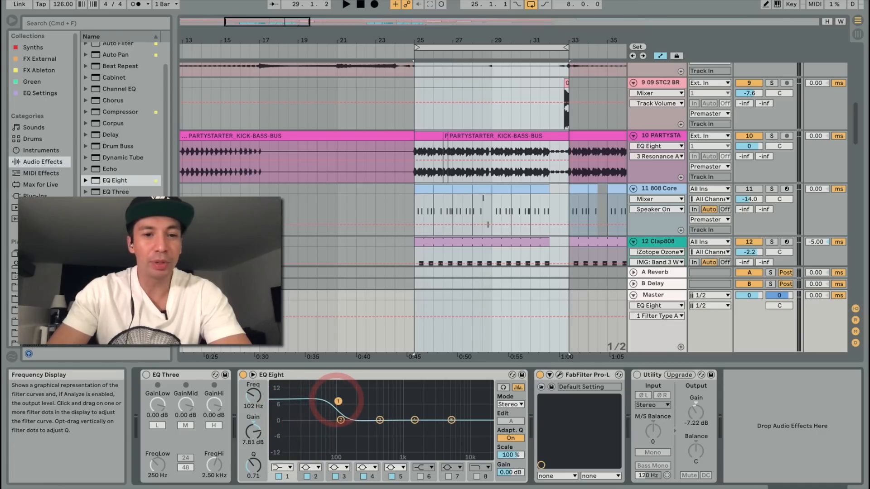
drag(336, 402, 387, 397)
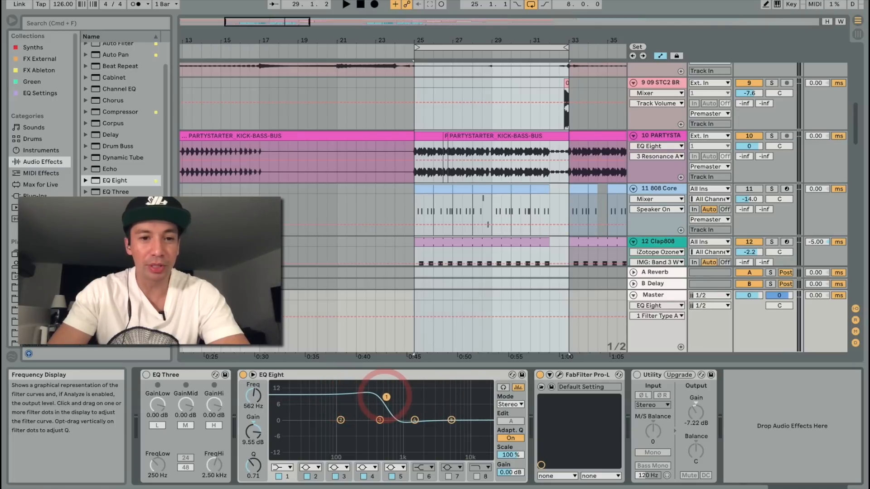
drag(251, 402, 248, 406)
text(50)
key(Return)
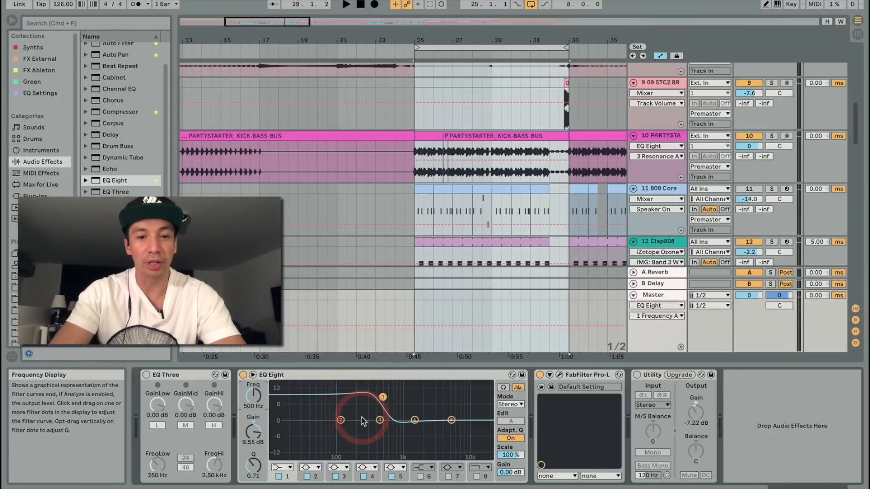
Step: Try band 1 as a high shelf, and settle on the bell filter type
click(281, 468)
click(278, 440)
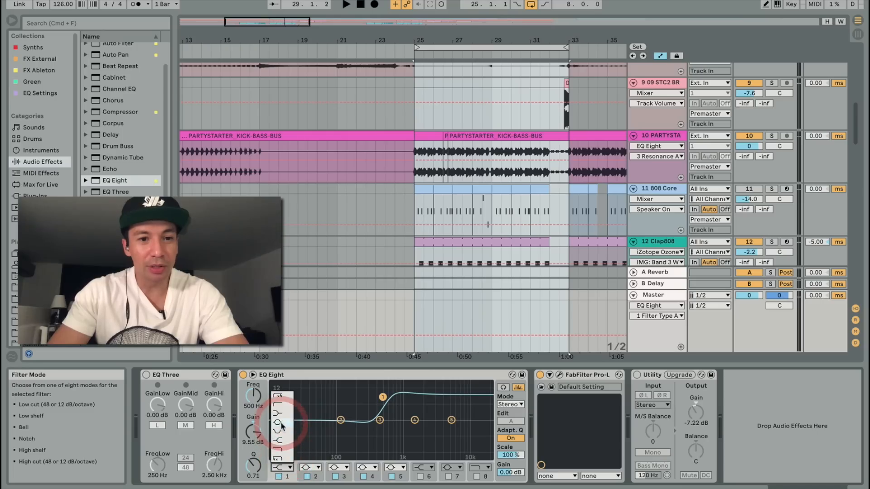
click(282, 425)
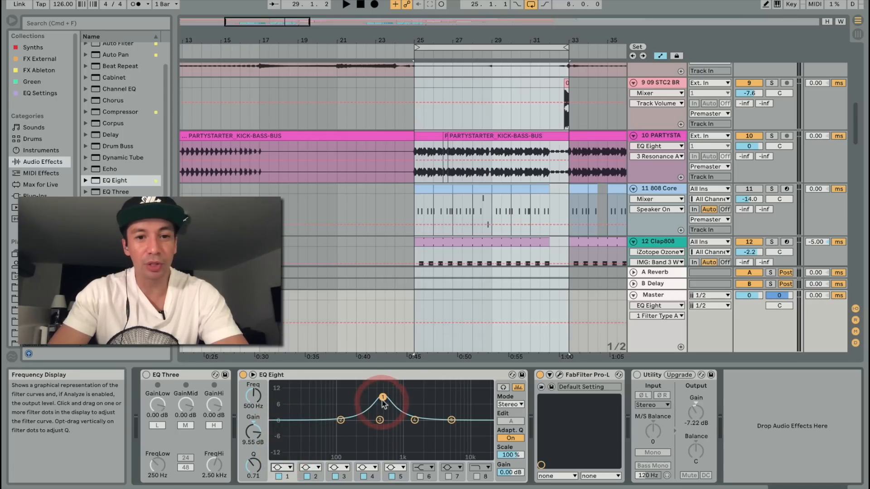
Step: Shape band 1's bell to about 791 Hz with 10.8 dB of gain and a Q of about 0.89
drag(383, 397, 393, 405)
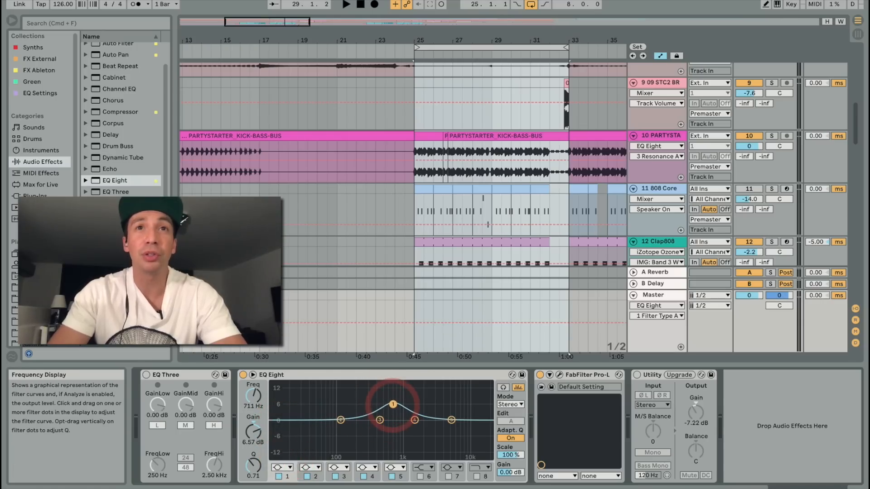
mouse_move(393, 404)
mouse_down()
mouse_move(336, 396)
mouse_move(421, 397)
mouse_move(328, 395)
mouse_move(407, 397)
mouse_move(407, 431)
mouse_move(394, 406)
mouse_up()
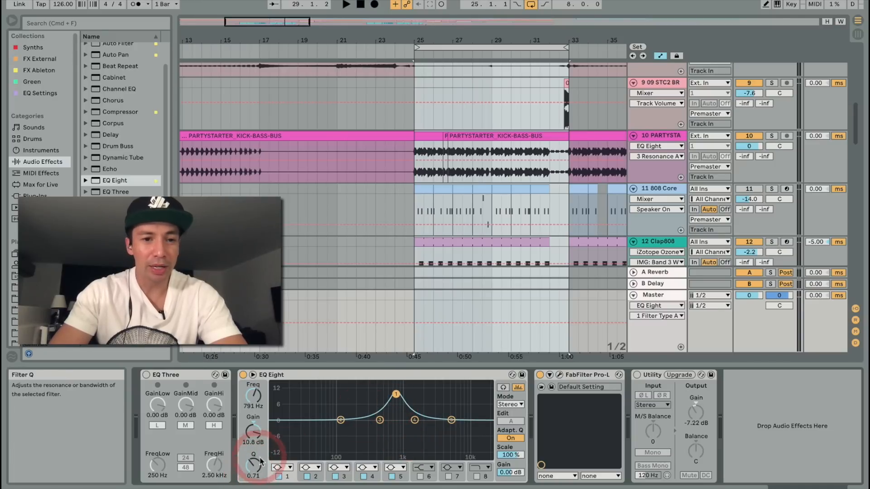
drag(261, 461, 261, 472)
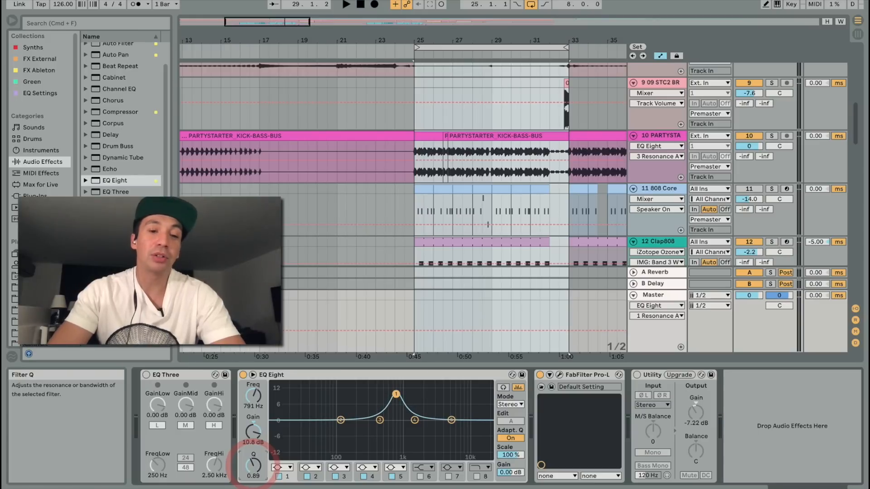
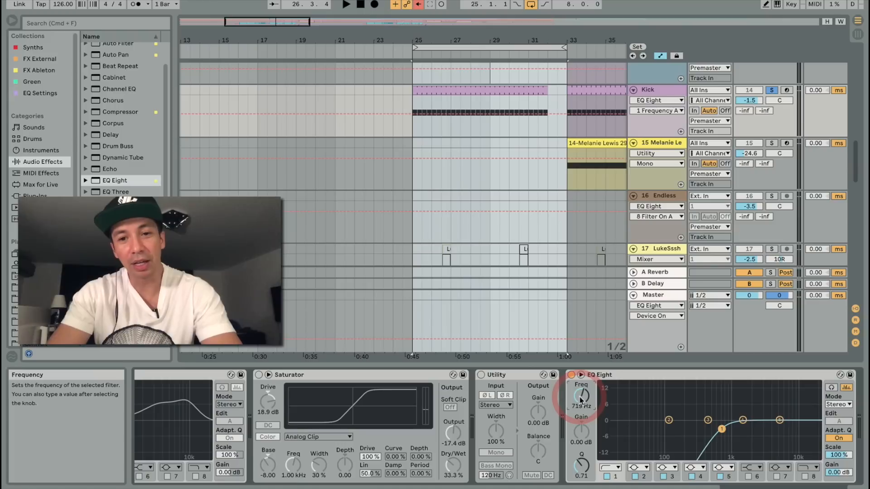
Step: Lower the low cut frequency of band 1 on the Kick track's EQ Eight to about 48.9 Hz and audition the loop
drag(581, 400, 580, 422)
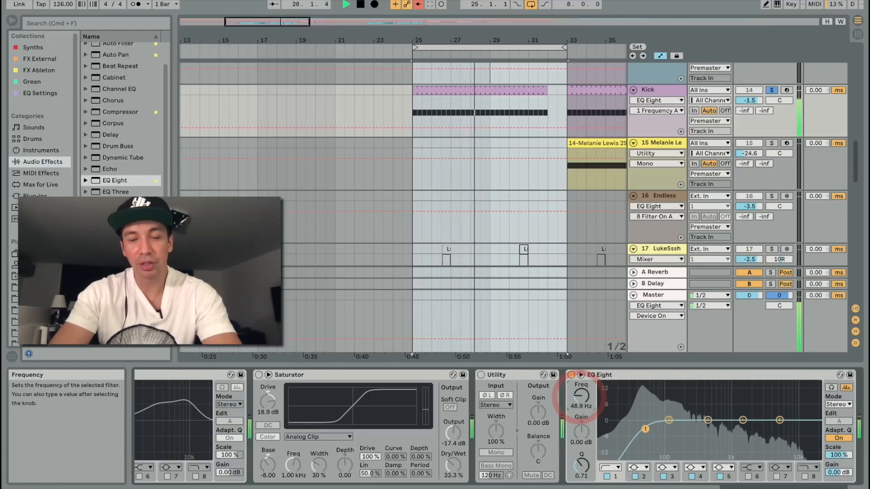
key(space)
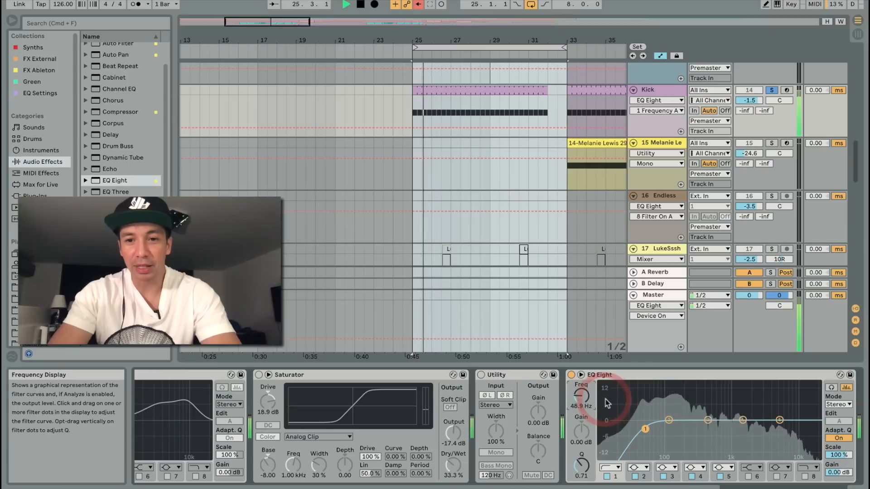
key(space)
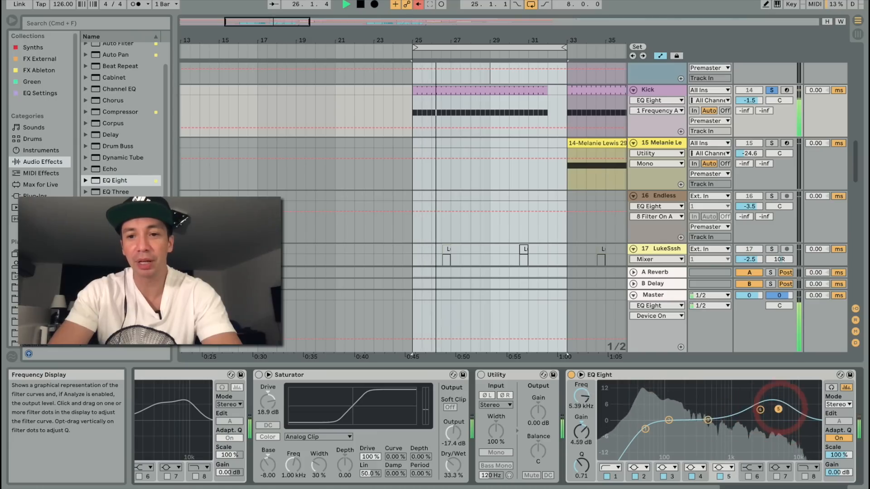
Step: Boost bands 4 and 5 in the high range during playback, placing band 4 at about 2.78 kHz with 4.59 dB of gain
drag(779, 409, 759, 408)
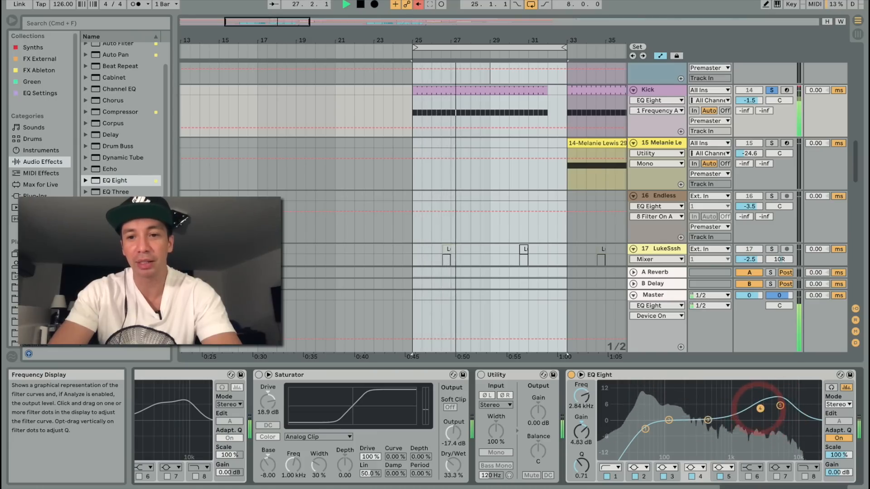
drag(780, 406, 760, 410)
key(space)
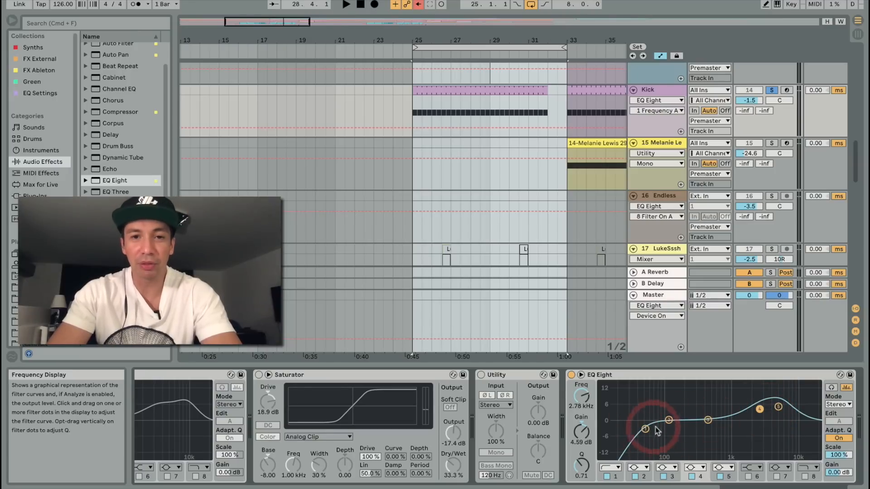
Step: Take the Kick out of solo, solo the PARTYSTARTER_KICK-BASS-BUS track and add a new EQ Eight to it
scroll(720, 181, up, 3)
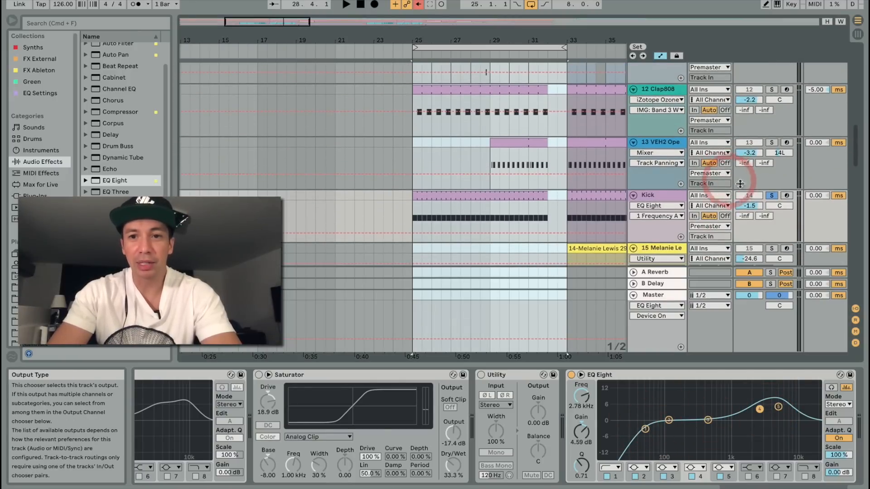
click(772, 198)
scroll(771, 199, up, 2)
key(space)
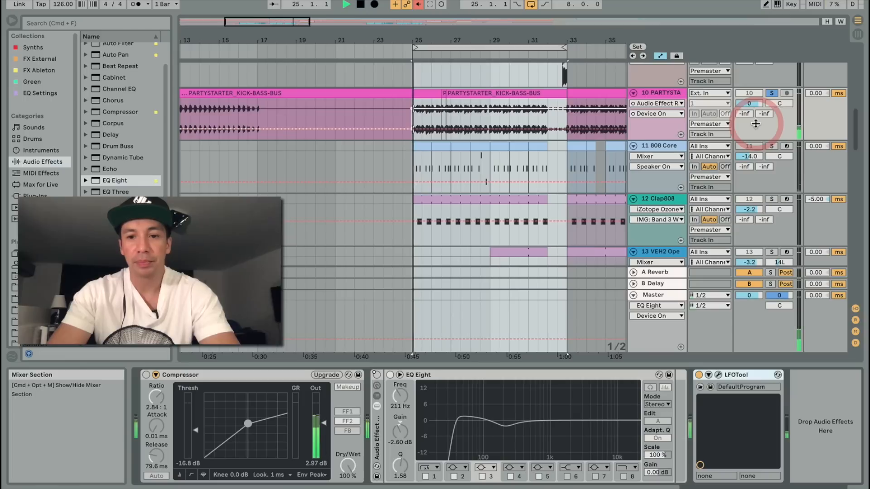
double_click(97, 179)
key(space)
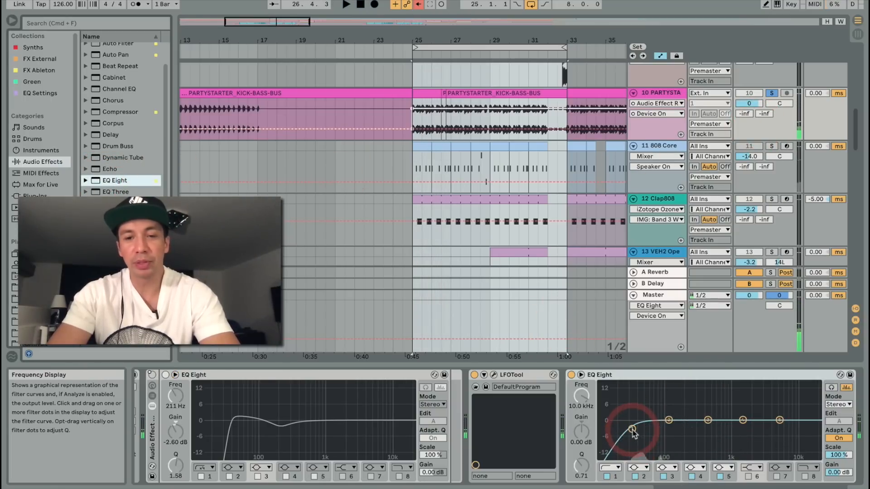
Step: Shape band 2 of the bass bus EQ into a boost of about 4.59 dB near 51 Hz with a Q of 0.89
click(633, 431)
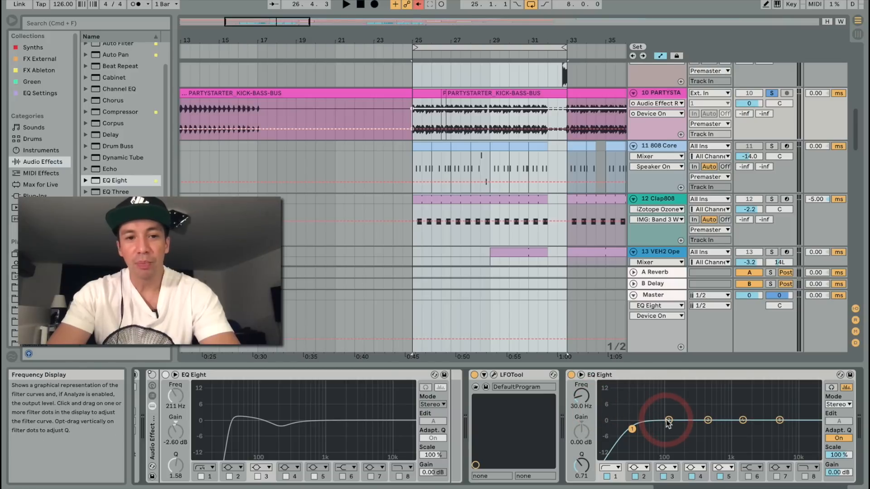
key(space)
drag(668, 423, 665, 393)
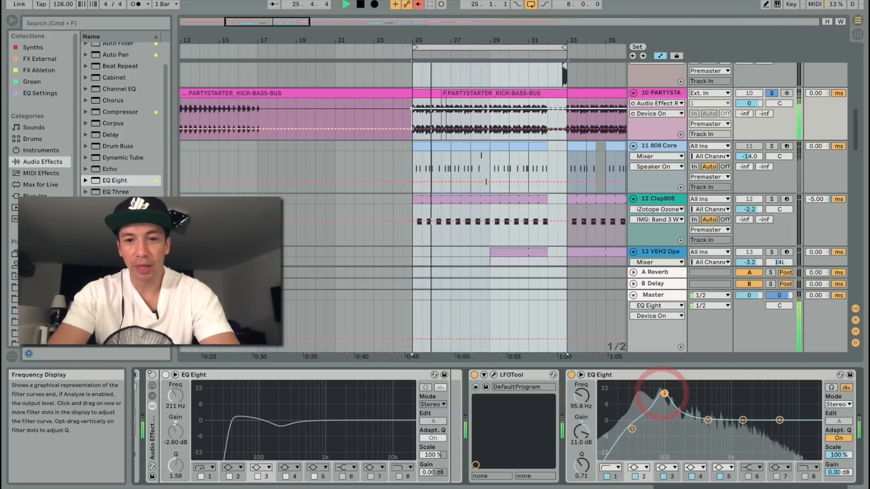
drag(582, 466, 582, 461)
click(663, 395)
drag(663, 395, 650, 413)
key(space)
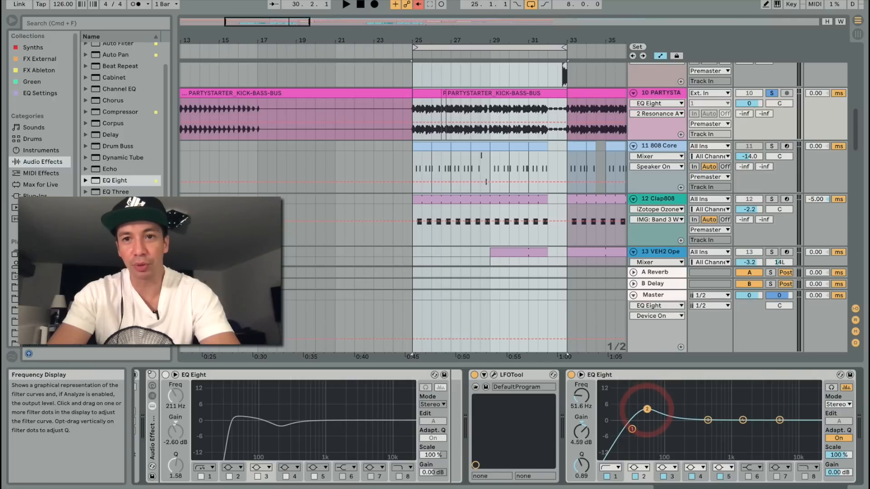
Step: Solo the Kick track, play the loop and ease the band 2 boost on the bass bus EQ slightly down
scroll(791, 200, down, 5)
scroll(789, 200, up, 1)
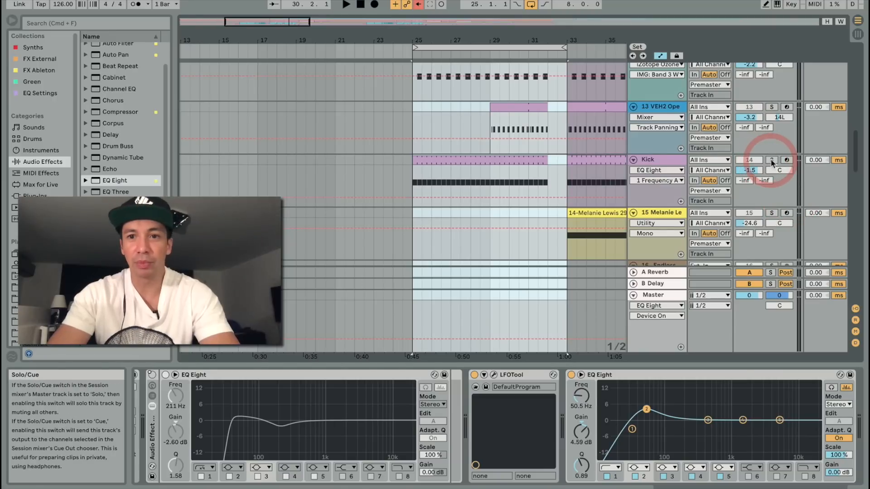
click(772, 161)
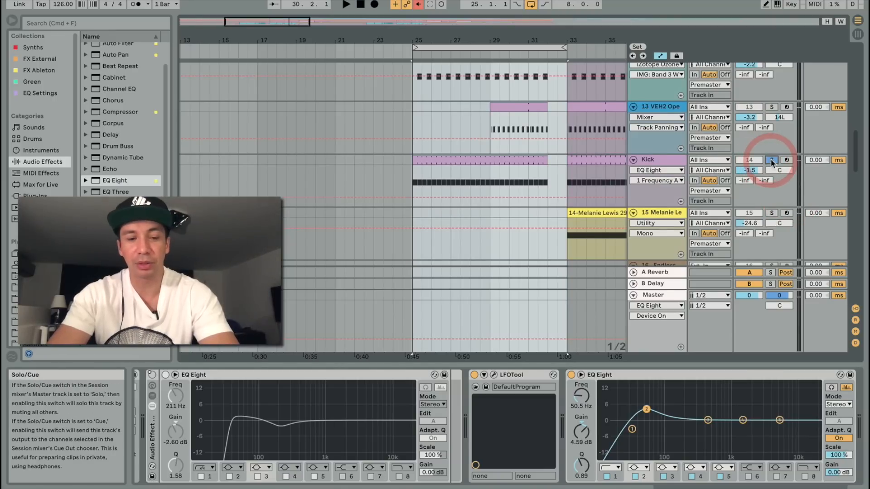
key(space)
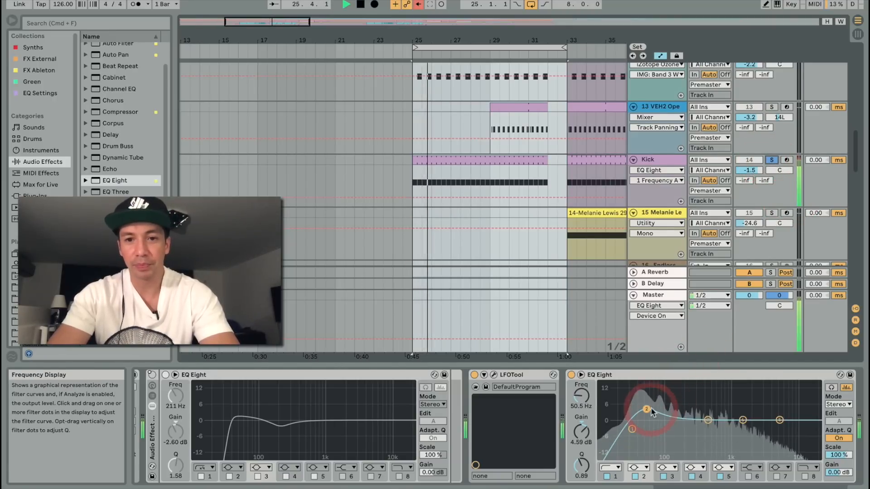
drag(648, 409, 649, 411)
Step: Move band 3 of the bass bus EQ to about 245 Hz with a slight boost and a Q of 0.89
drag(708, 421, 688, 420)
key(space)
click(284, 429)
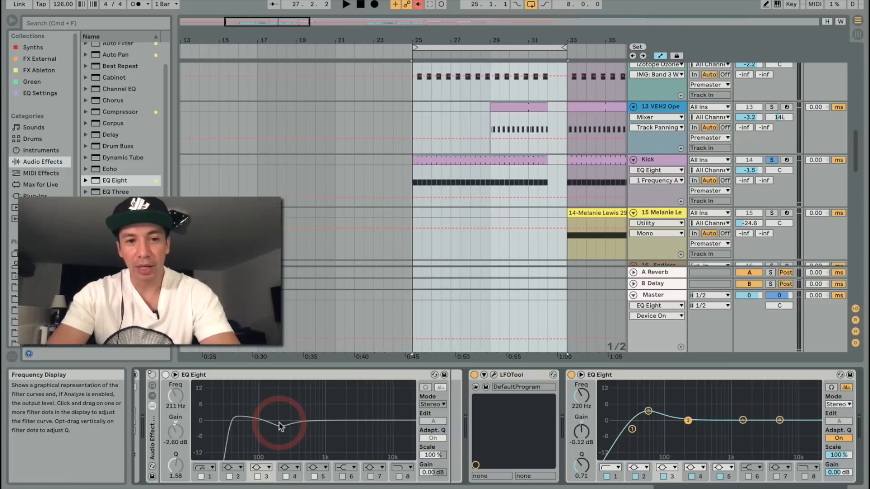
click(697, 411)
drag(687, 421, 690, 414)
drag(584, 465, 583, 459)
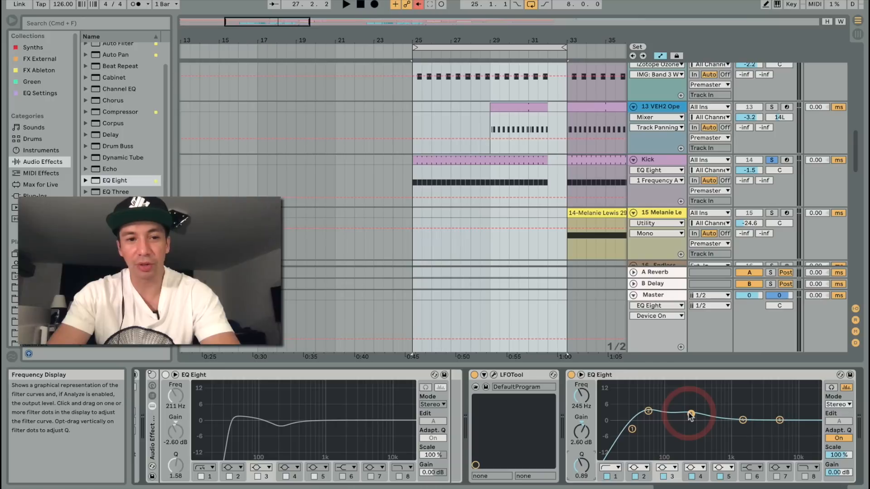
Step: Set band 3 to 211 Hz with about -2.38 dB of gain, and audition it while moving it higher in frequency
click(258, 477)
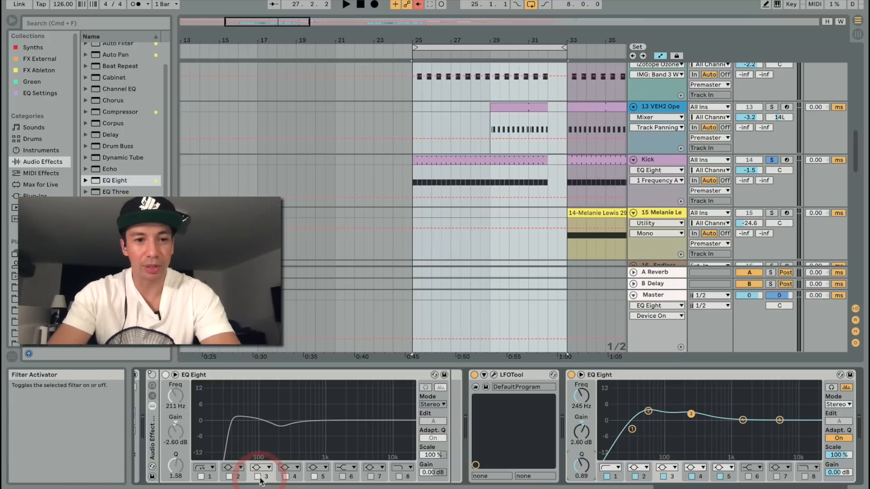
click(172, 408)
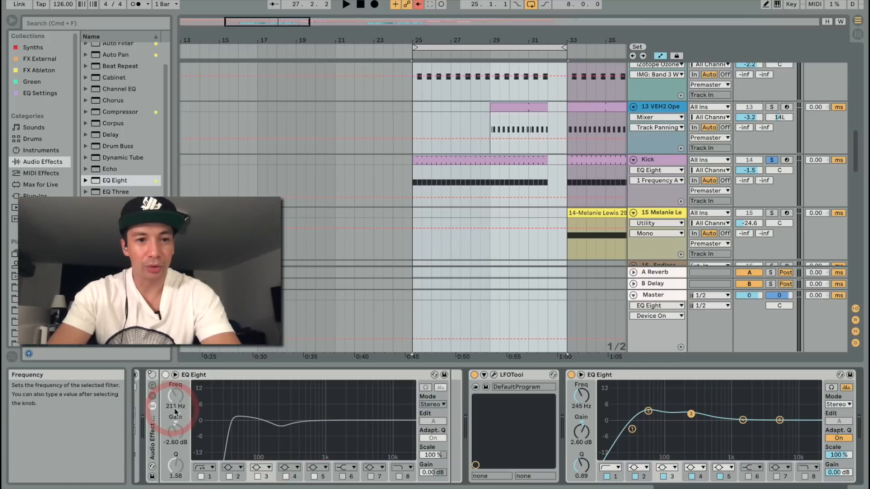
click(666, 413)
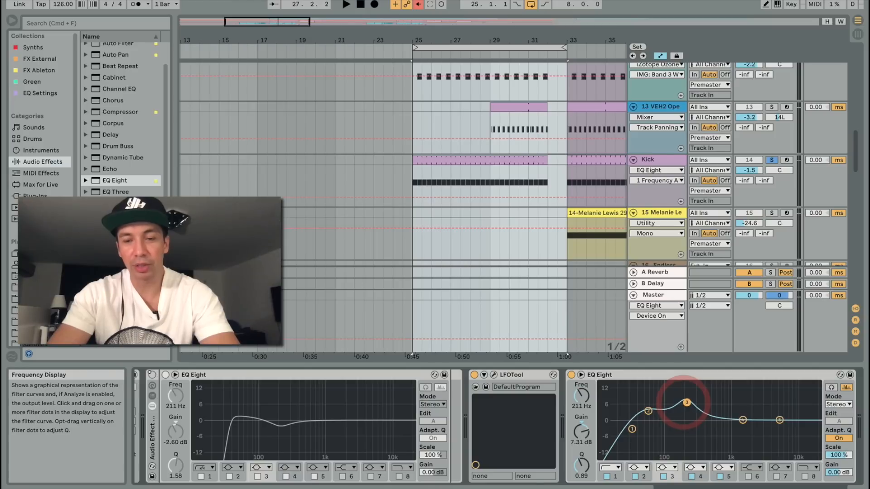
key(space)
drag(687, 398, 686, 387)
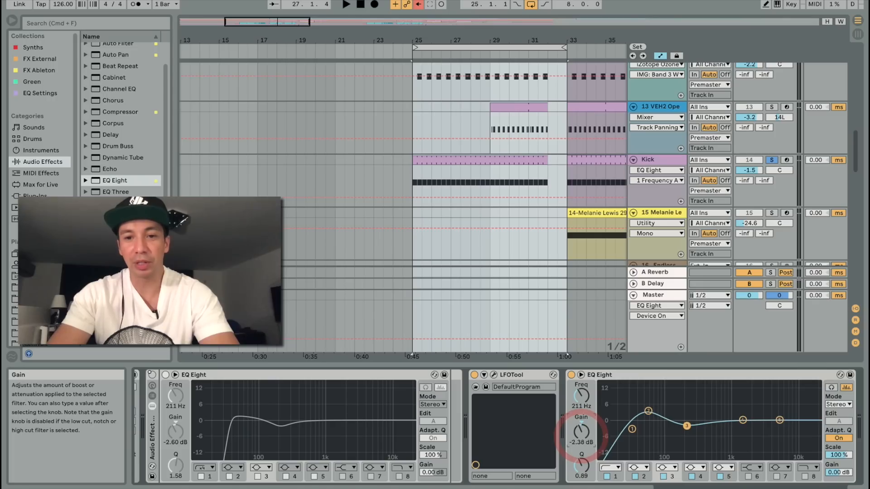
key(space)
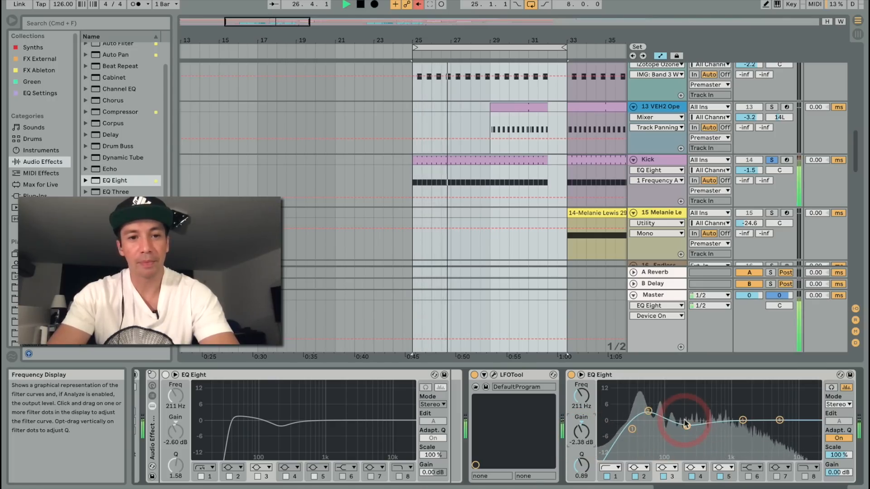
drag(685, 425, 721, 417)
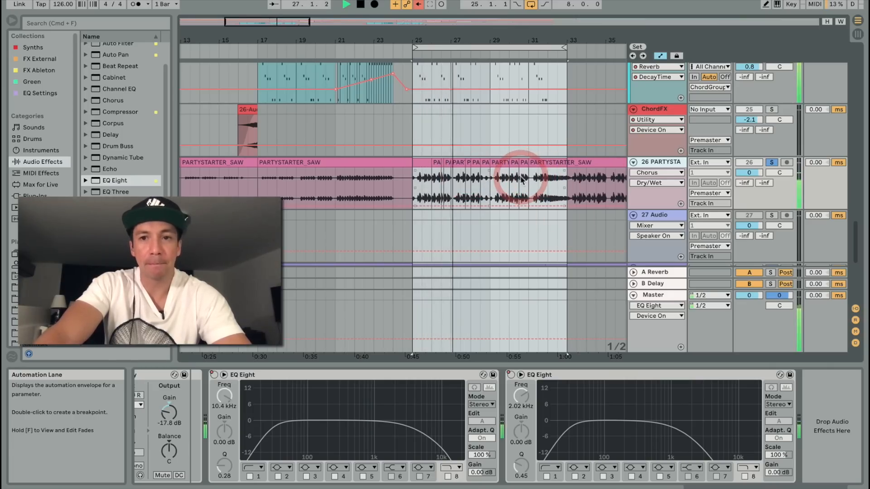
Step: Add an EQ Eight to the PARTYSTARTER_SAW track and raise its band 1 low cut to about 719 Hz
key(space)
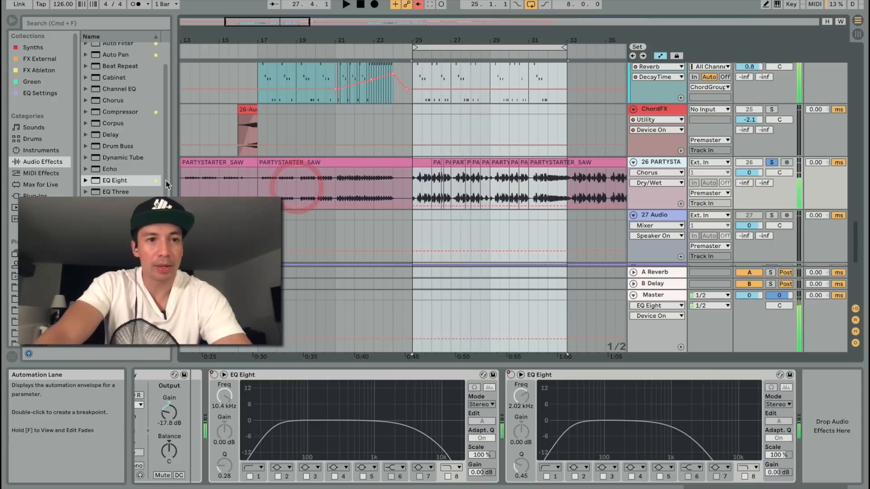
double_click(96, 182)
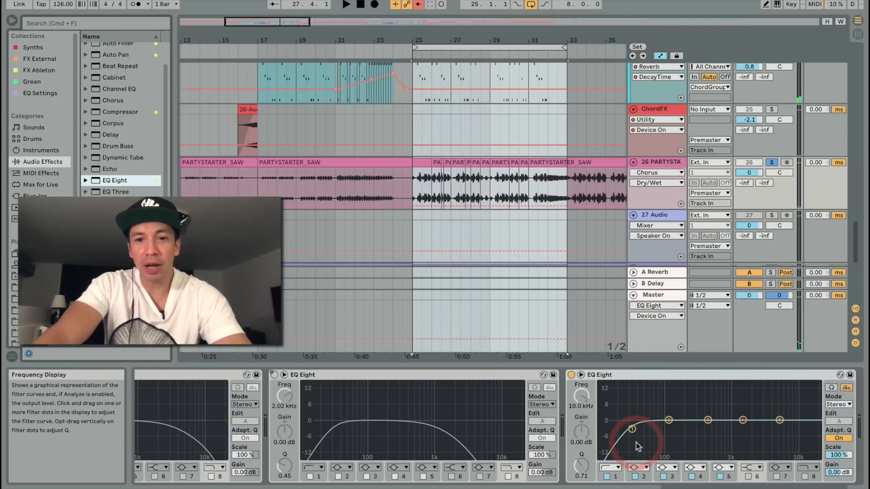
click(633, 430)
click(577, 397)
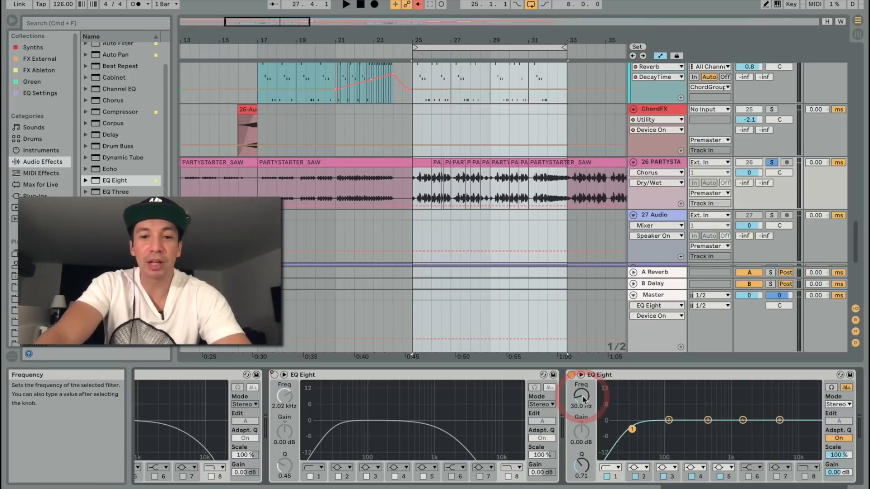
drag(583, 399, 584, 372)
key(space)
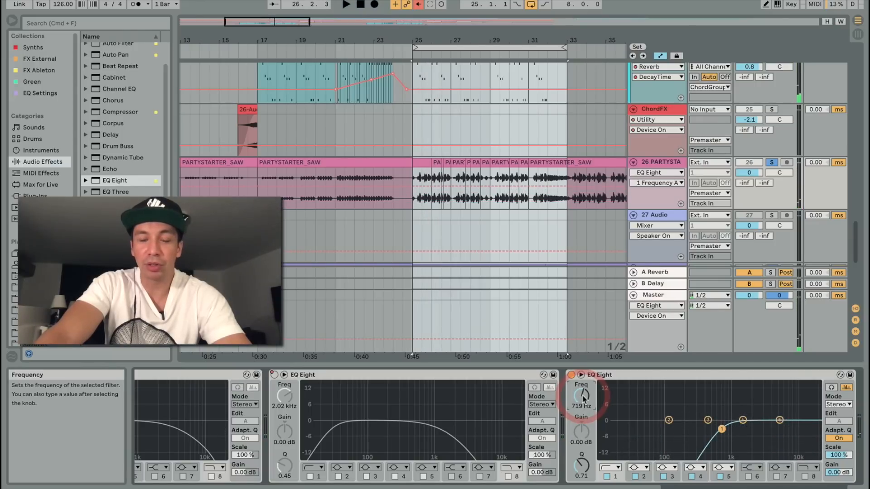
Step: Lower the saw EQ's band 1 low cut to about 138 Hz while the loop plays
key(space)
mouse_move(584, 400)
mouse_down()
mouse_move(583, 392)
mouse_move(584, 399)
mouse_up()
mouse_move(583, 398)
mouse_down()
mouse_move(582, 431)
mouse_move(585, 403)
mouse_up()
key(space)
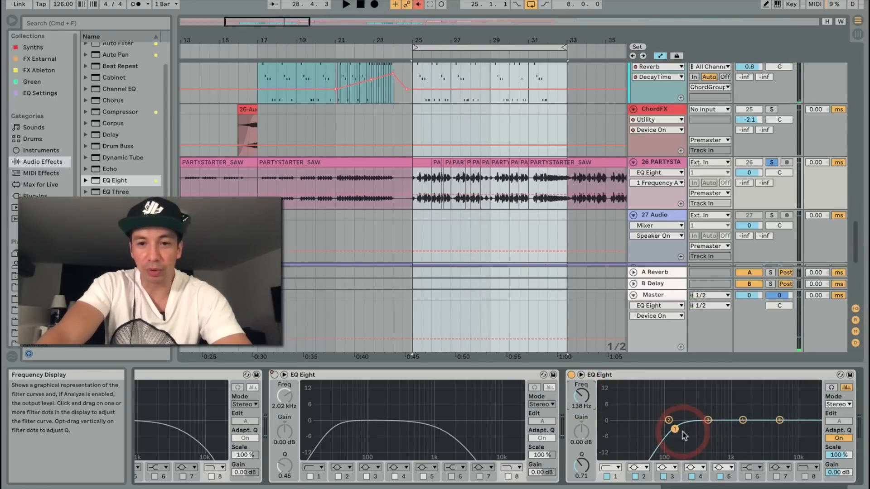
Step: Increase the Q of the saw EQ's band 1 and fine-tune its cutoff slightly upward during playback
key(space)
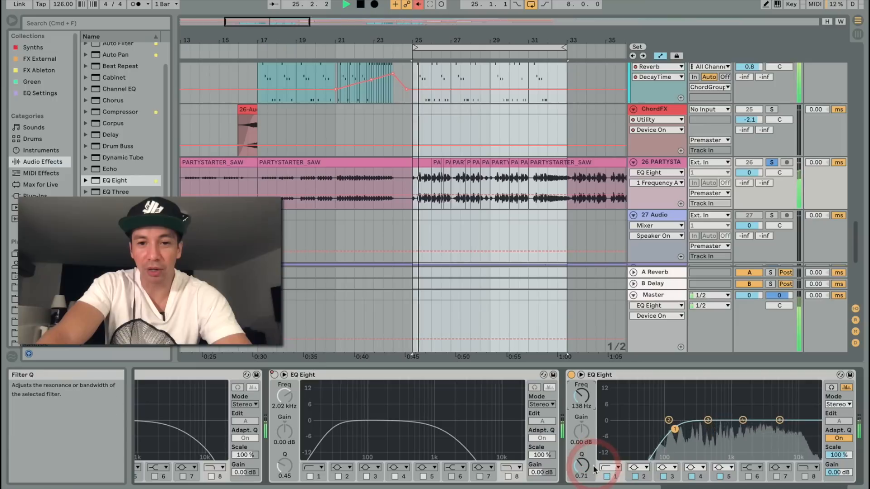
drag(594, 469, 579, 466)
click(675, 423)
drag(675, 423, 682, 430)
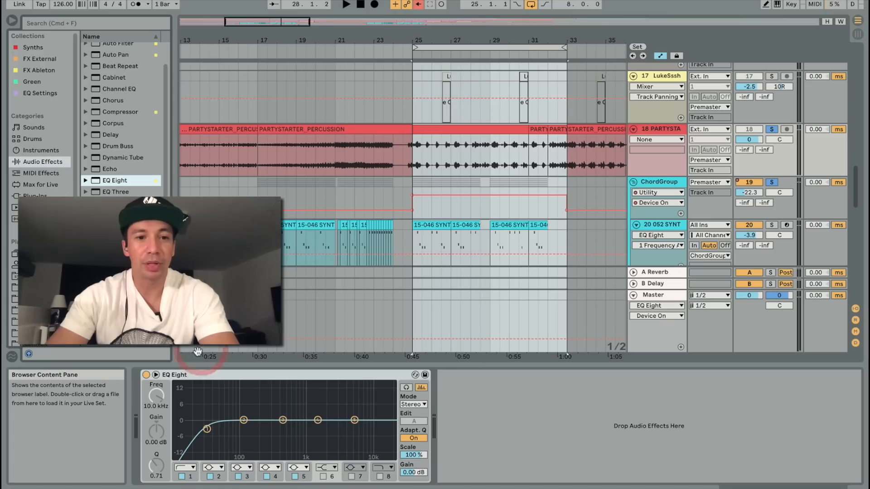
Step: Set the band 1 low cut on the PARTYSTARTER_PERCUSSION track's EQ Eight to about 88 Hz with a Q of 0.97
click(205, 429)
key(space)
drag(207, 432, 237, 424)
key(space)
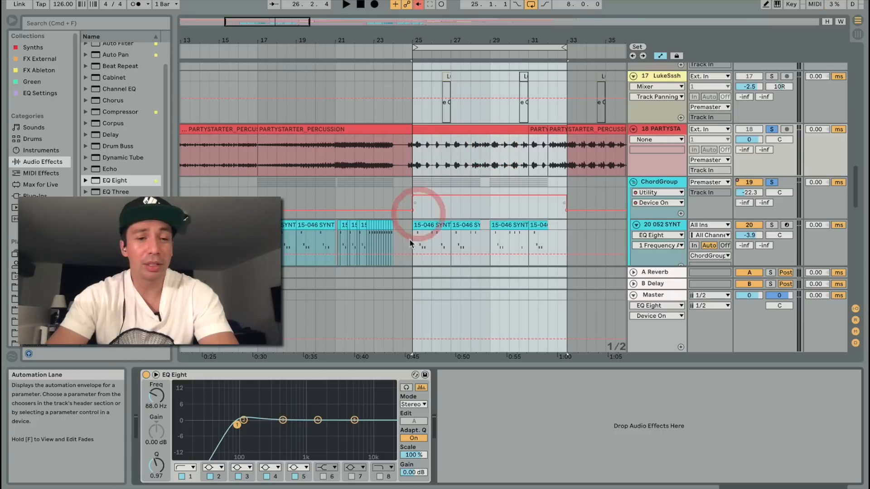
Step: Boost band 4 of the percussion EQ by 15 dB and sweep it to about 1.44 kHz while the loop plays
key(space)
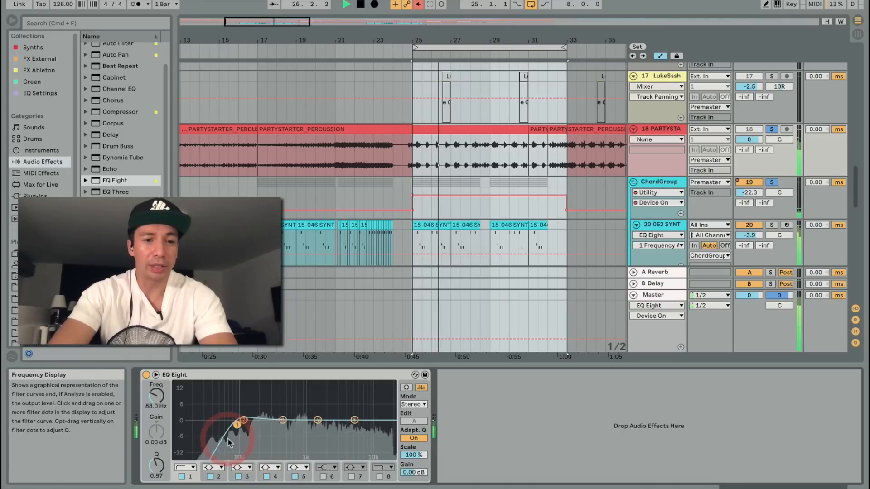
drag(296, 403, 299, 390)
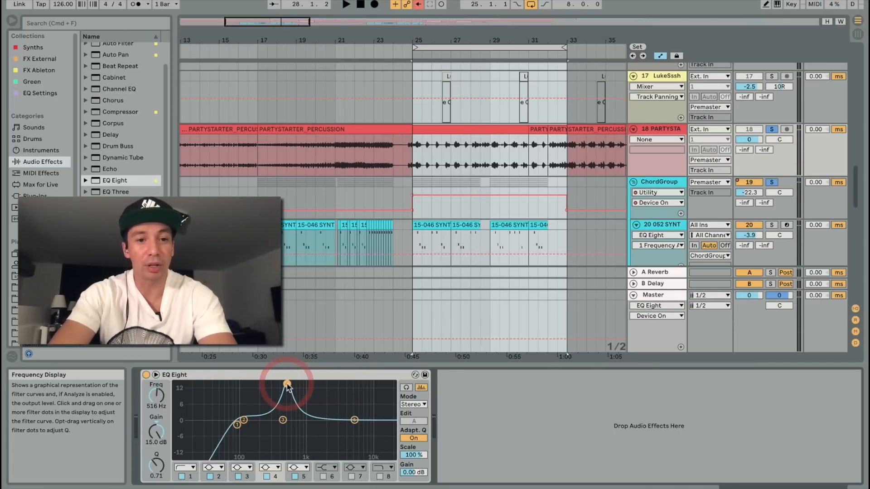
key(space)
drag(287, 384, 316, 384)
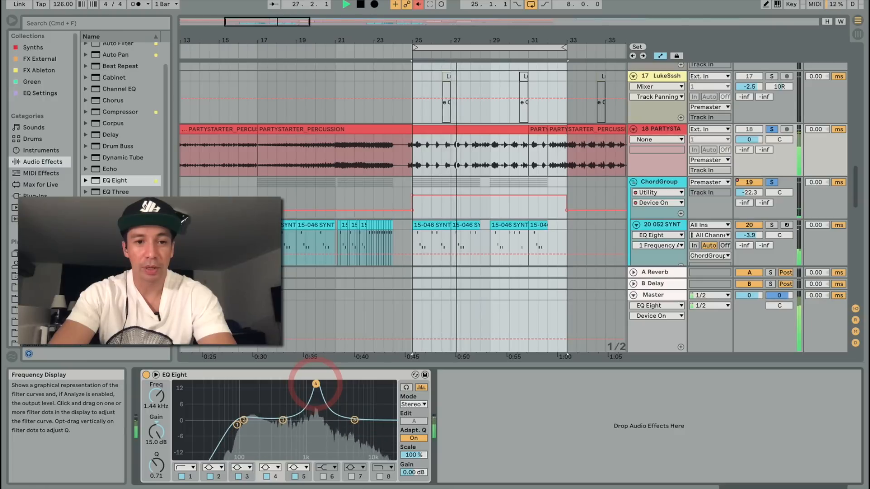
Step: Turn band 4 of the percussion EQ into a cut of about -2.38 dB with a Q of 1.87 and audition it
click(157, 434)
key(space)
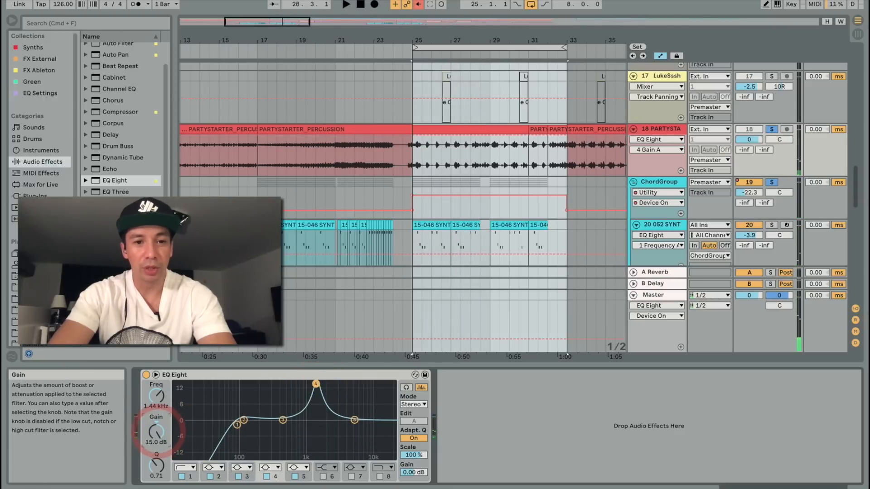
click(152, 469)
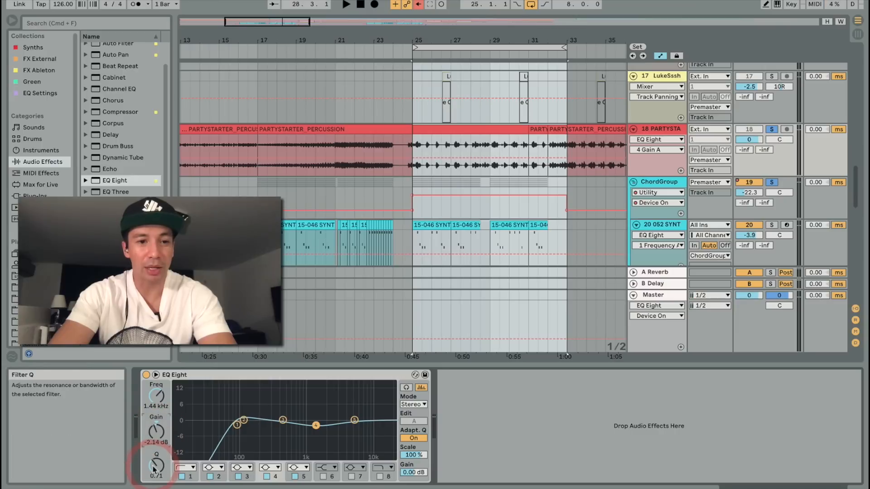
click(154, 439)
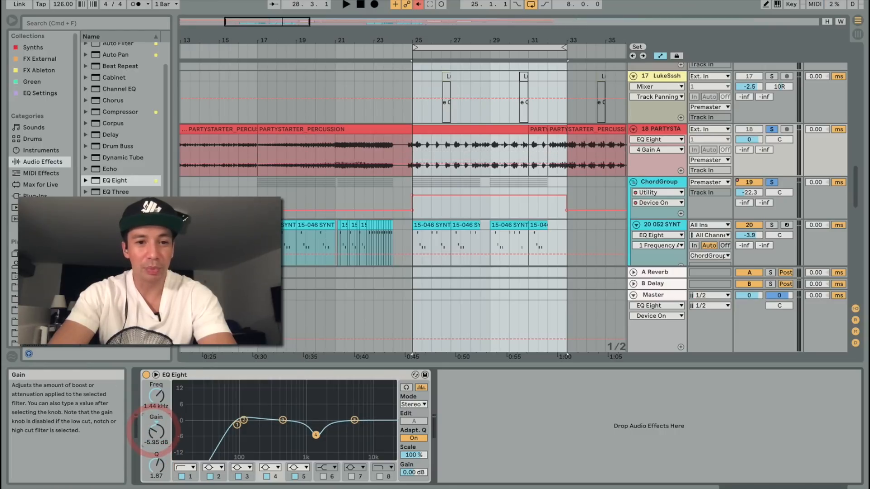
key(space)
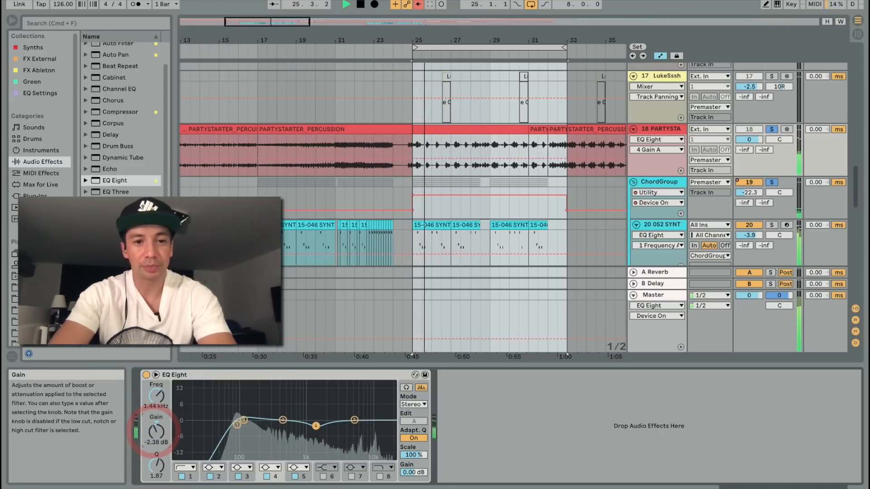